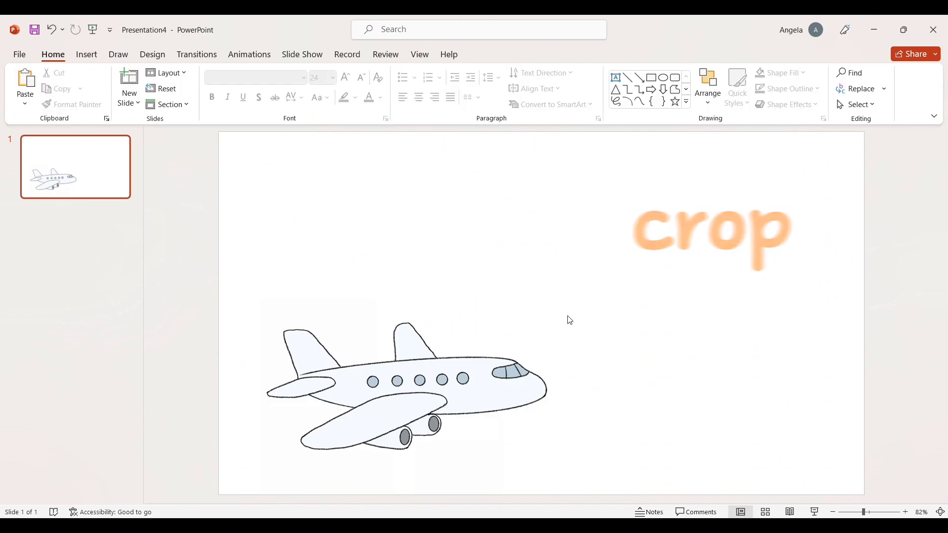
- Drag the cropped 4.03" by 6.06" airplane picture slightly higher on the slide
left_click_drag(451, 400, 442, 364)
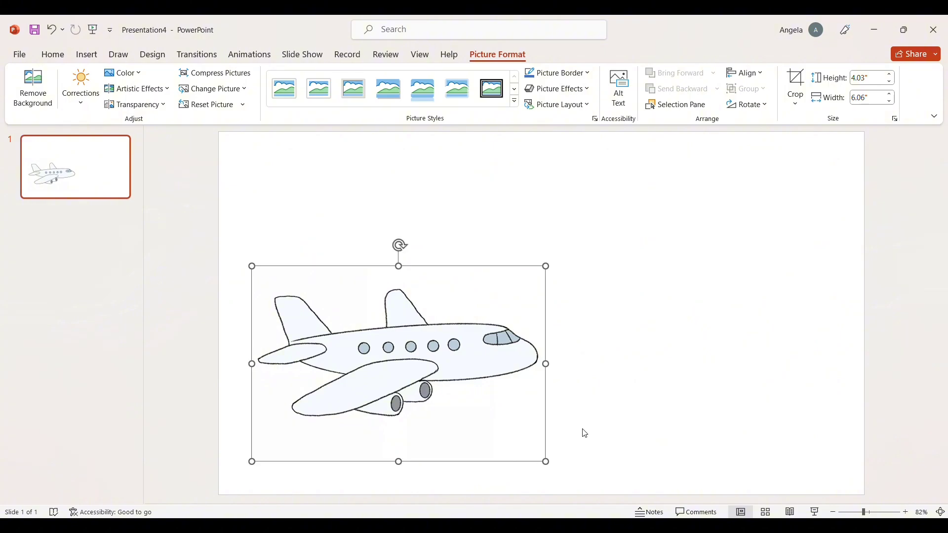
- Scale the airplane picture down proportionally to 2.71" high by 4.08" wide
left_click_drag(548, 463, 451, 394)
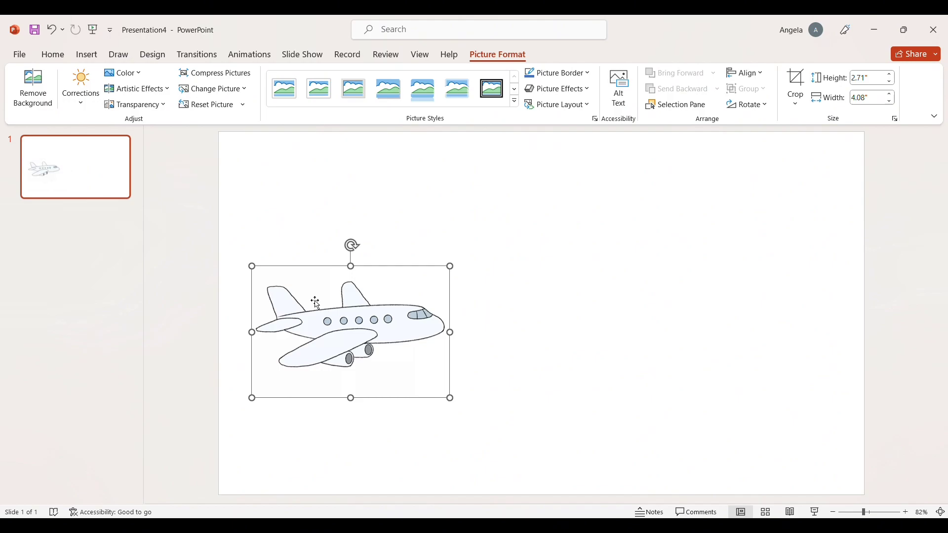
left_click(514, 318)
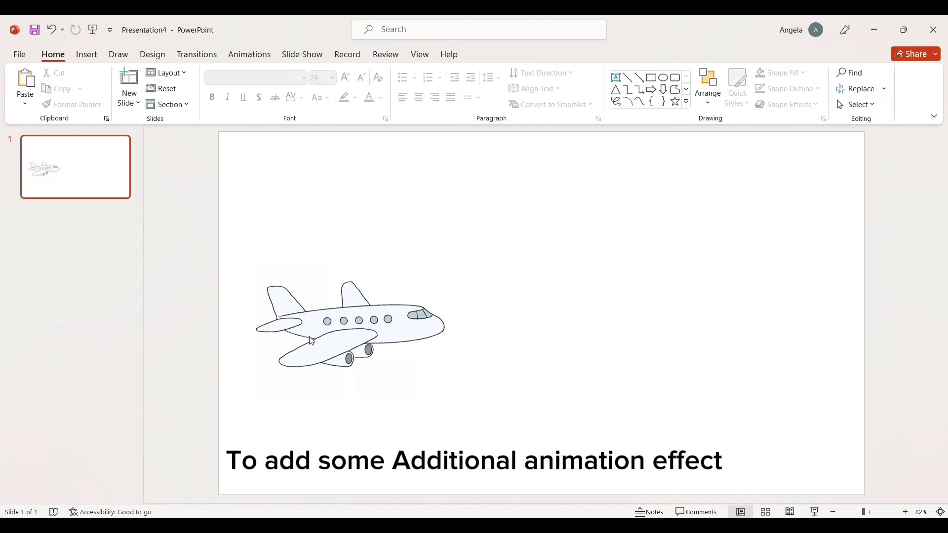
left_click(431, 288)
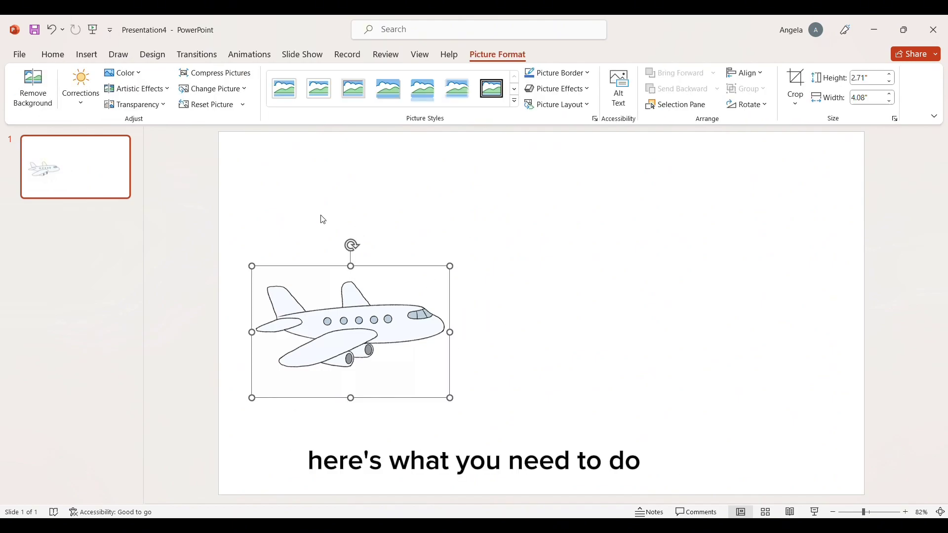
left_click(470, 289)
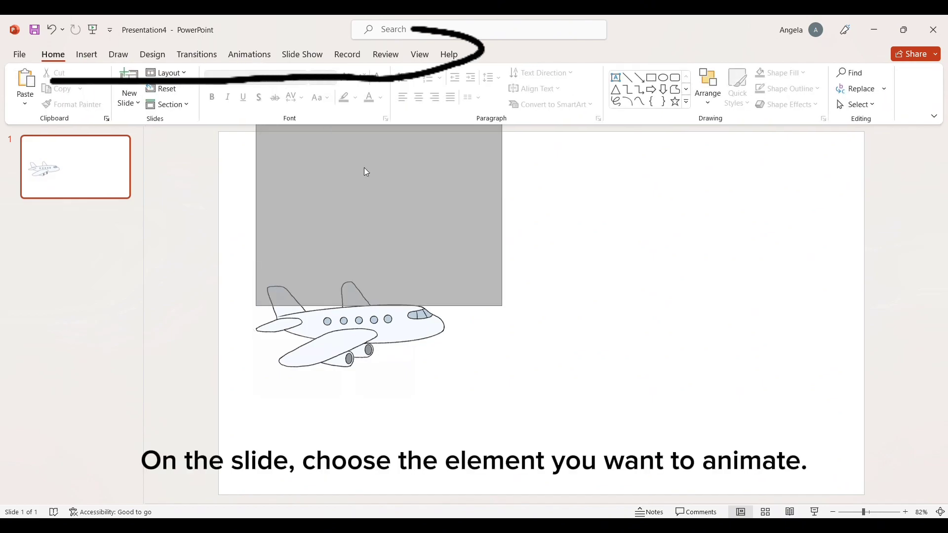
- Switch to the Animations tab with the airplane picture selected
left_click(266, 58)
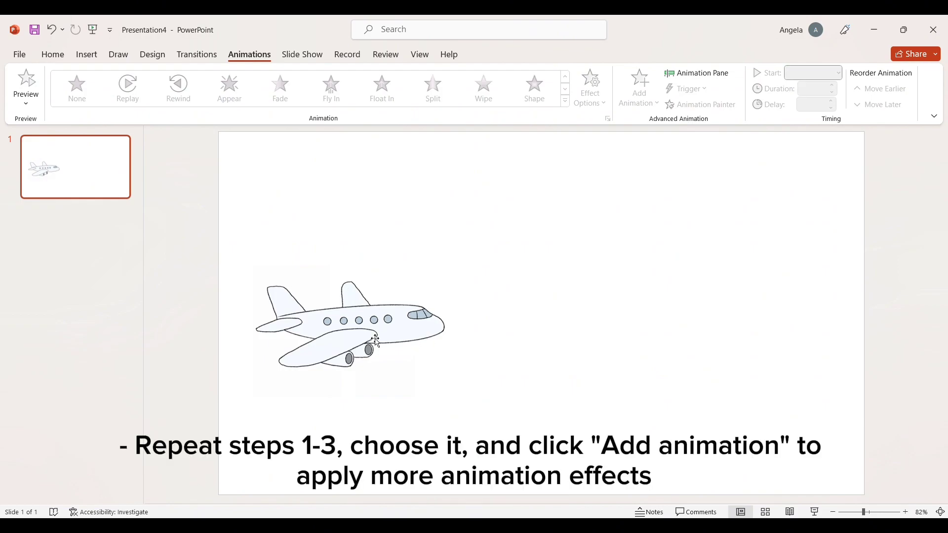
left_click(375, 341)
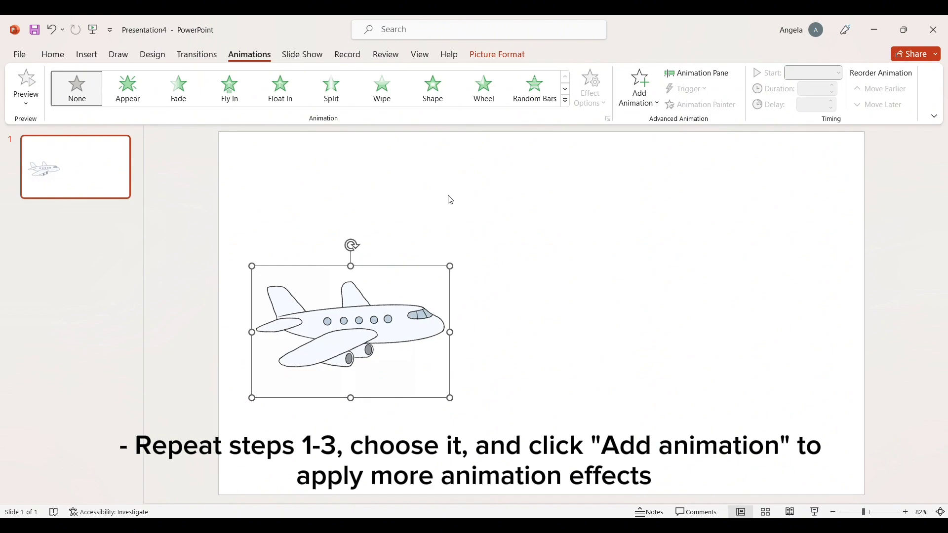
- Show the Animation Pane and apply a Float In entrance to the airplane picture
left_click(701, 78)
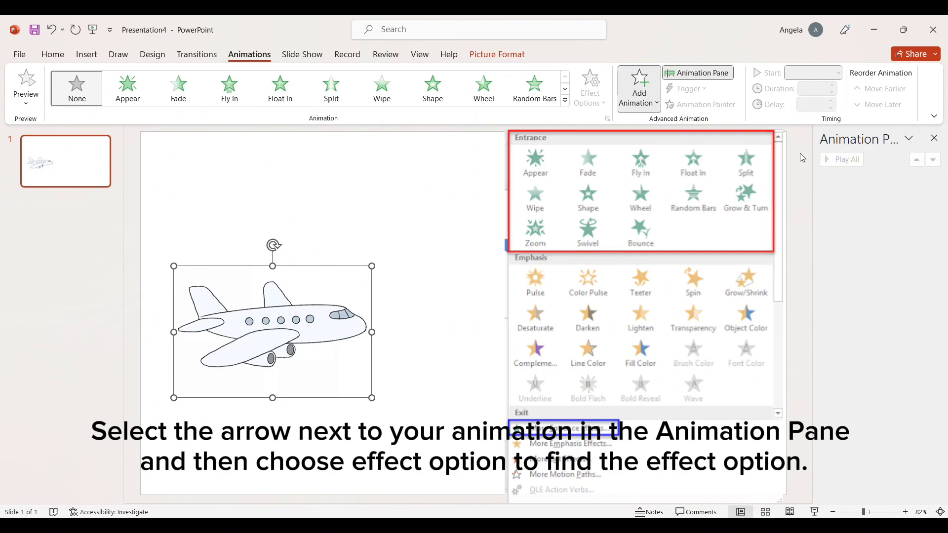
left_click(694, 163)
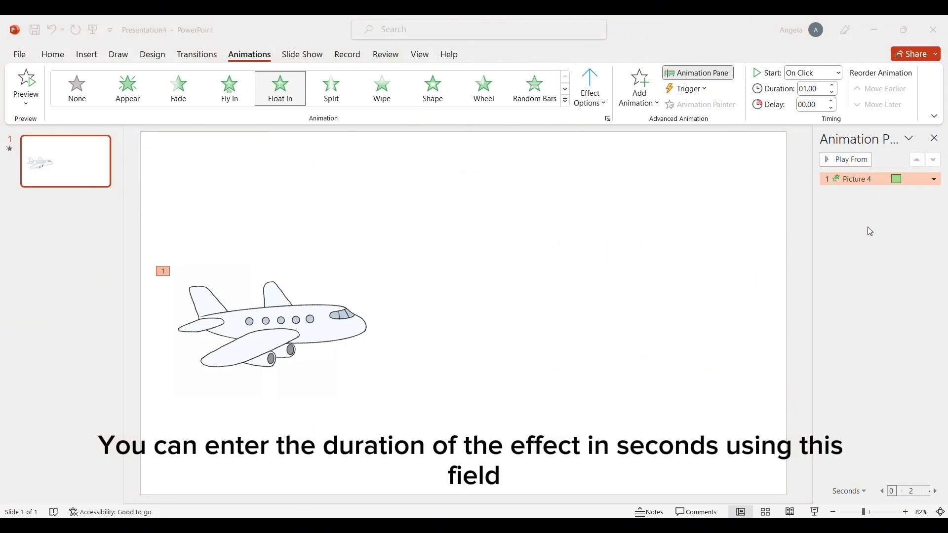
left_click(564, 173)
- Delete the airplane's existing Float In animation and reselect the picture
left_click(834, 208)
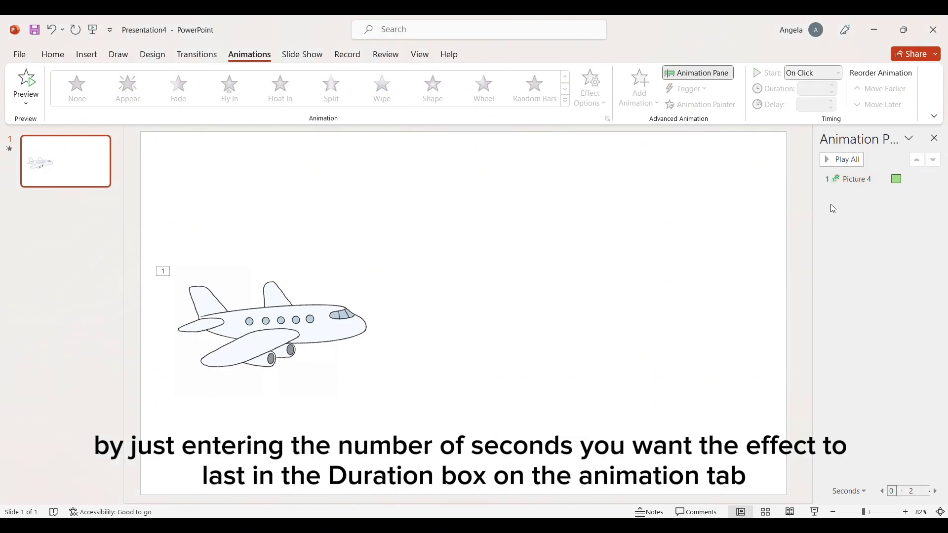
left_click(853, 185)
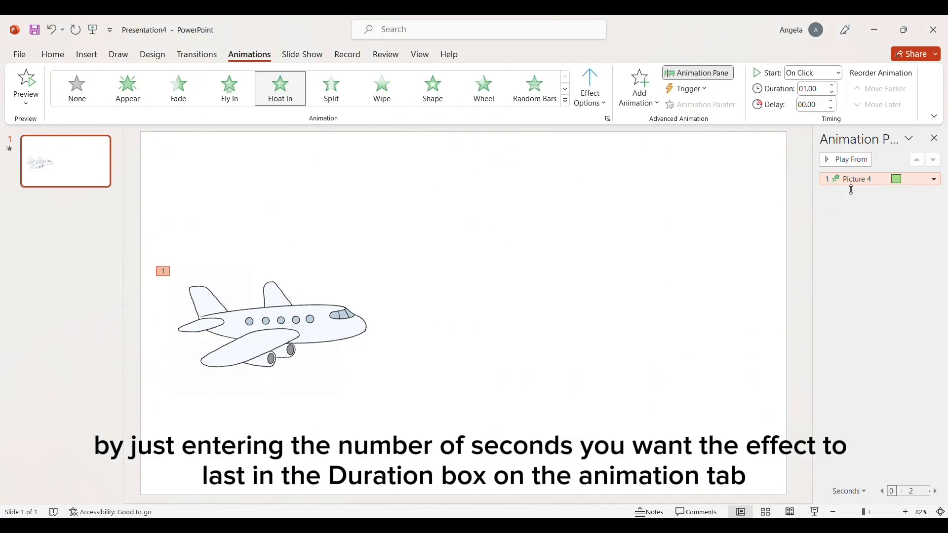
key("Delete")
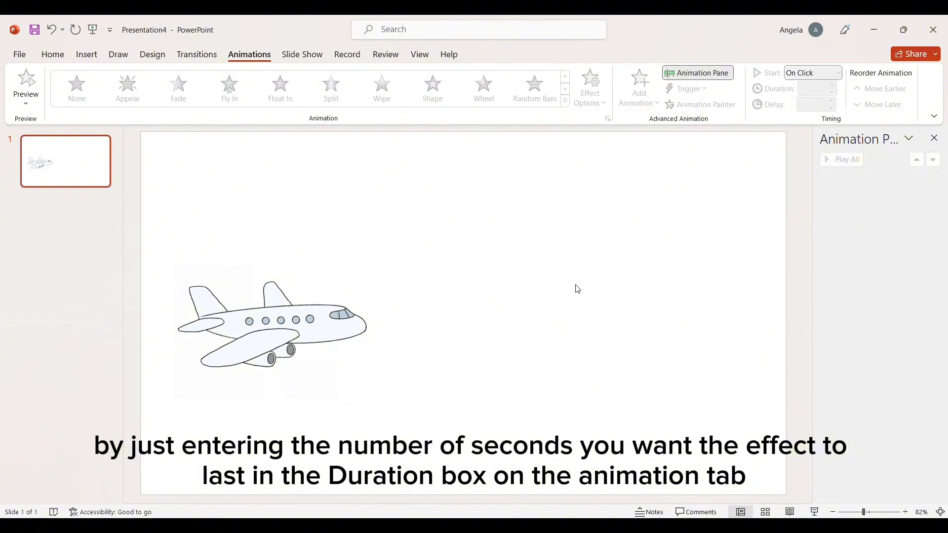
left_click(686, 78)
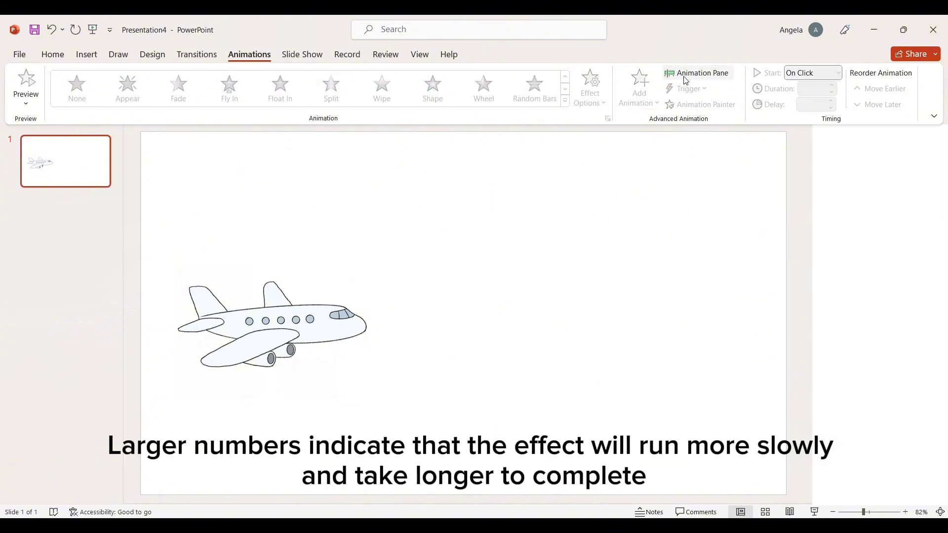
left_click(686, 78)
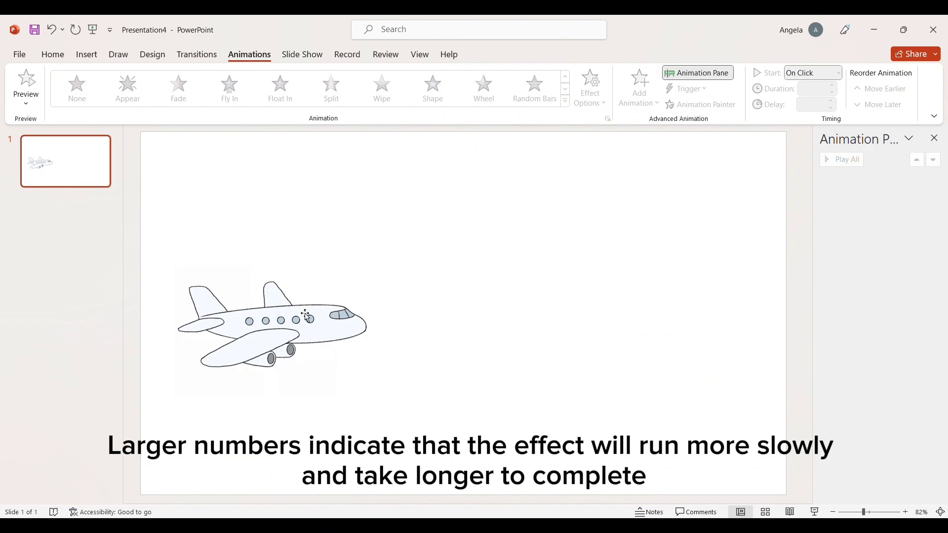
left_click(306, 316)
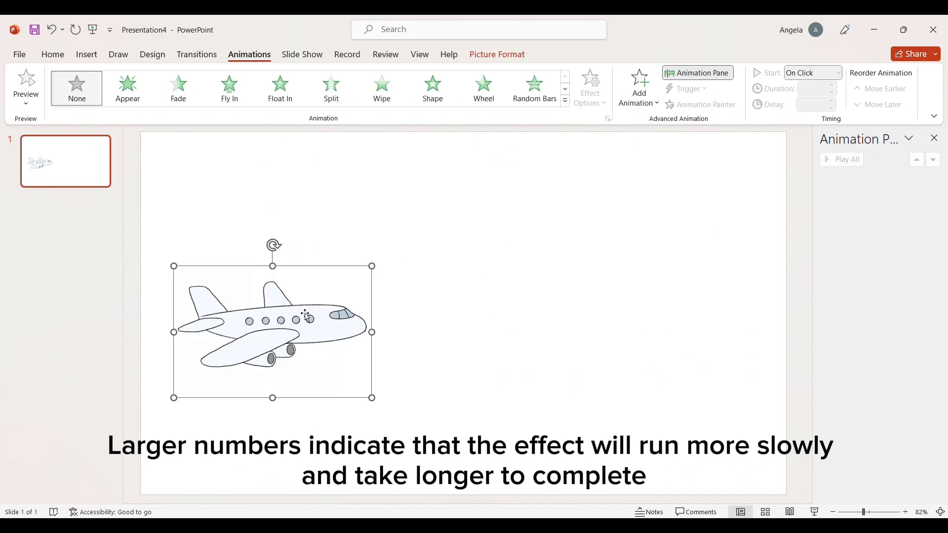
- Reapply Float In to the airplane with a 3.00-second duration and preview it
left_click(692, 74)
left_click(706, 77)
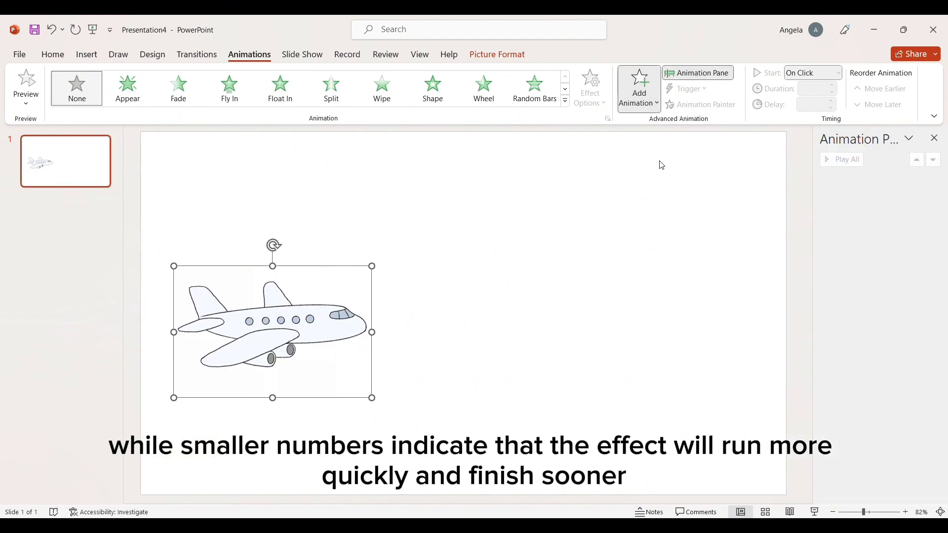
left_click(798, 140)
left_click(815, 90)
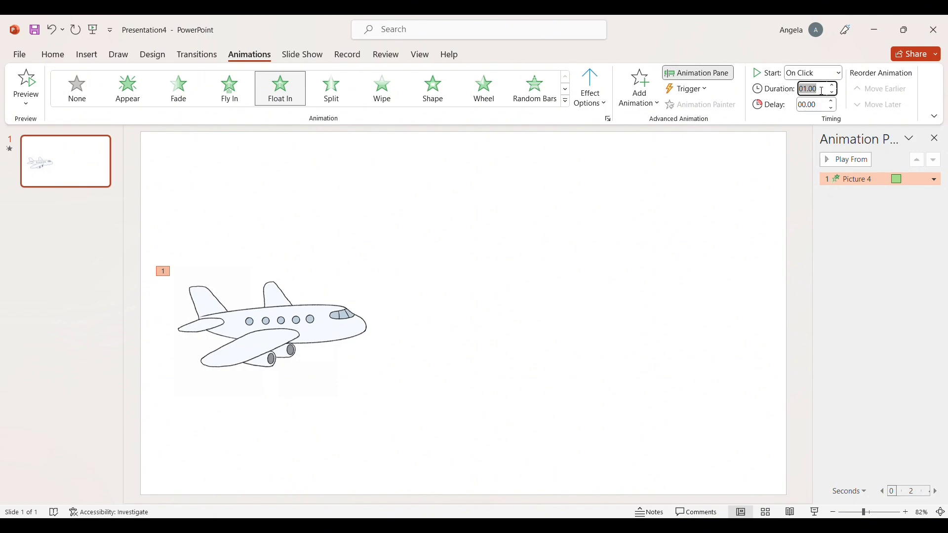
key("BackSpace")
left_click(861, 221)
left_click(838, 160)
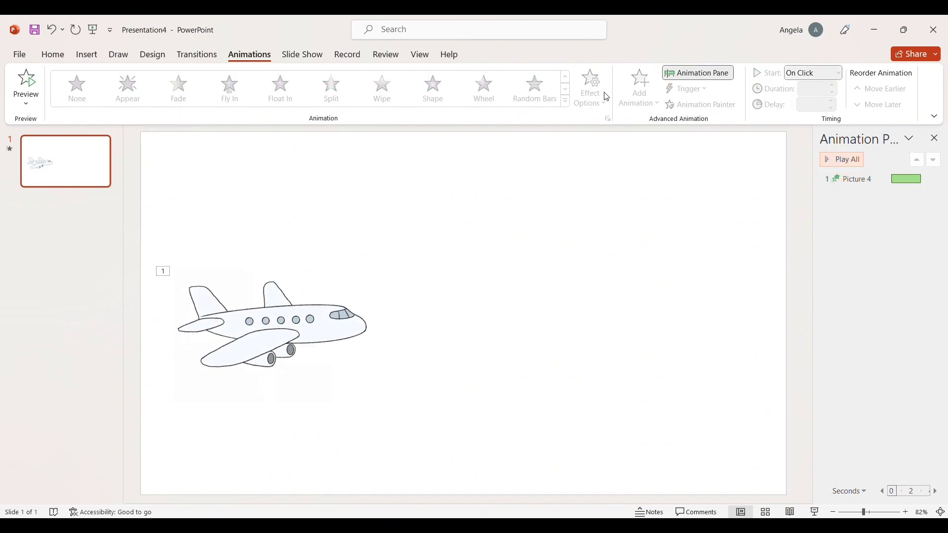
left_click(269, 345)
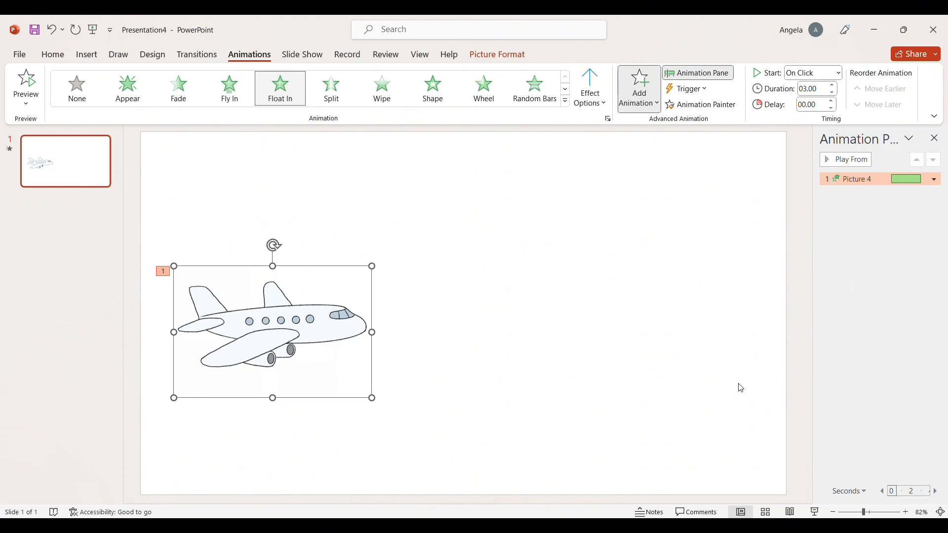
- Add a Pulse emphasis to the airplane and preview the slide's animations
left_click(642, 284)
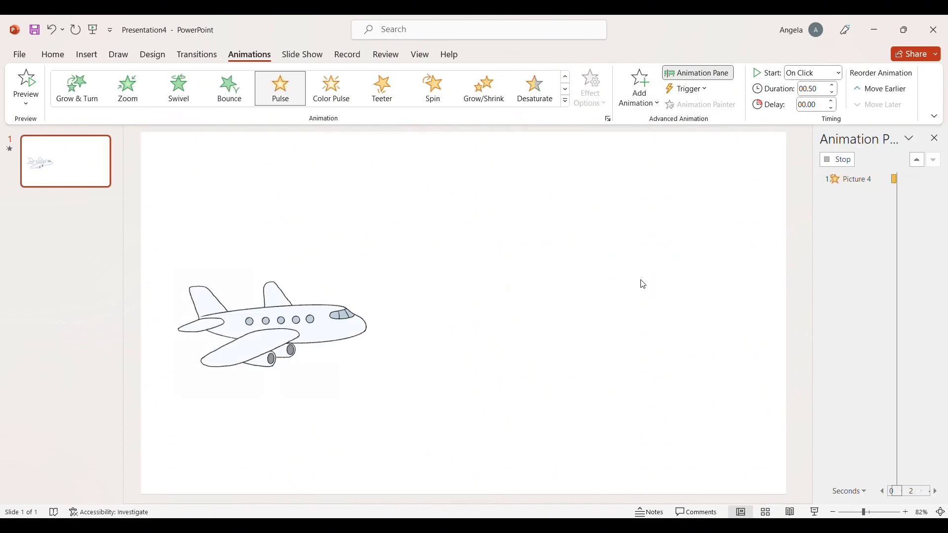
left_click(814, 124)
left_click(825, 162)
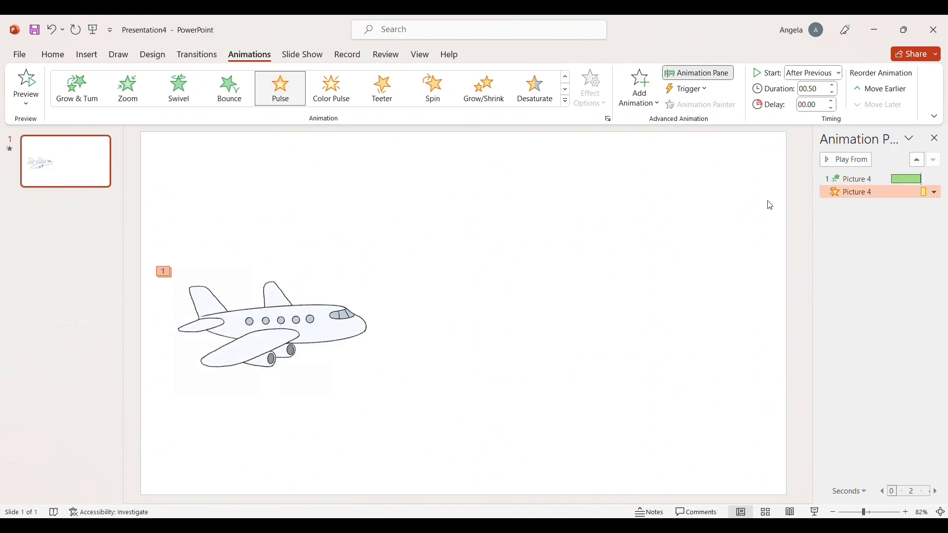
left_click(769, 205)
left_click(827, 162)
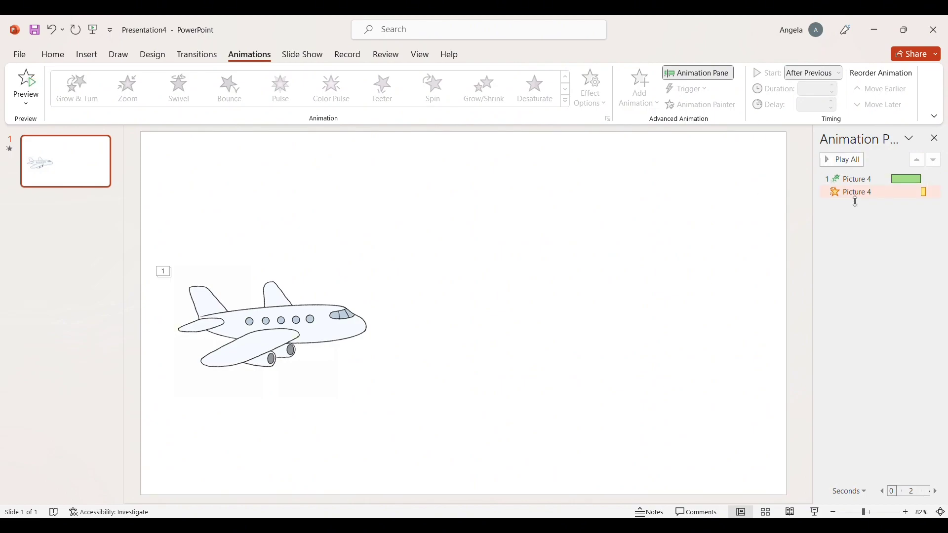
- Make the Pulse start With Previous for 2 seconds, then add a Float Out exit
left_click(856, 199)
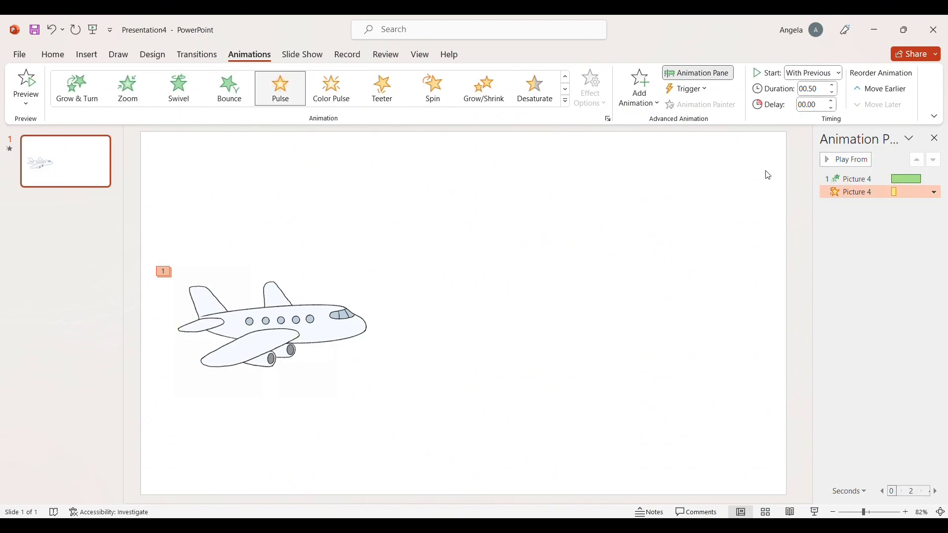
left_click(827, 160)
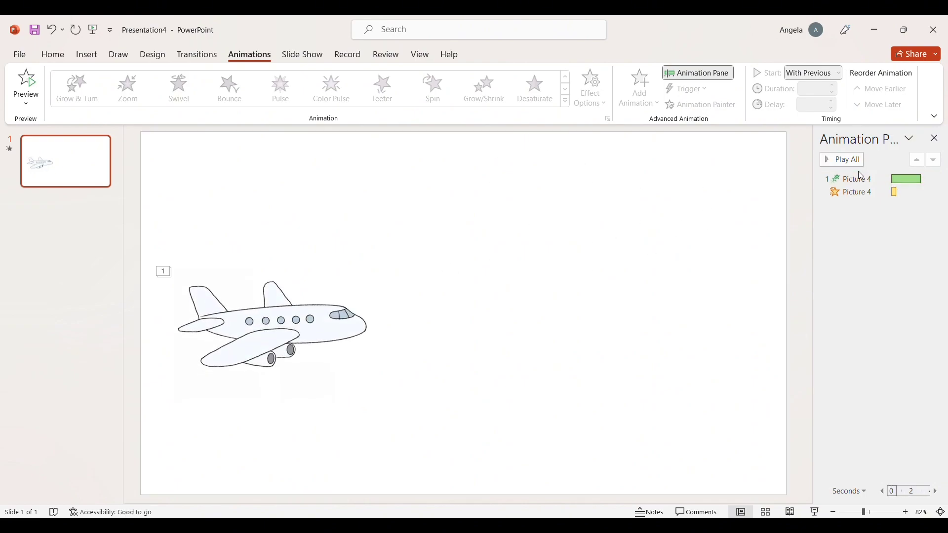
left_click(860, 193)
left_click(824, 94)
type("2")
key("Return")
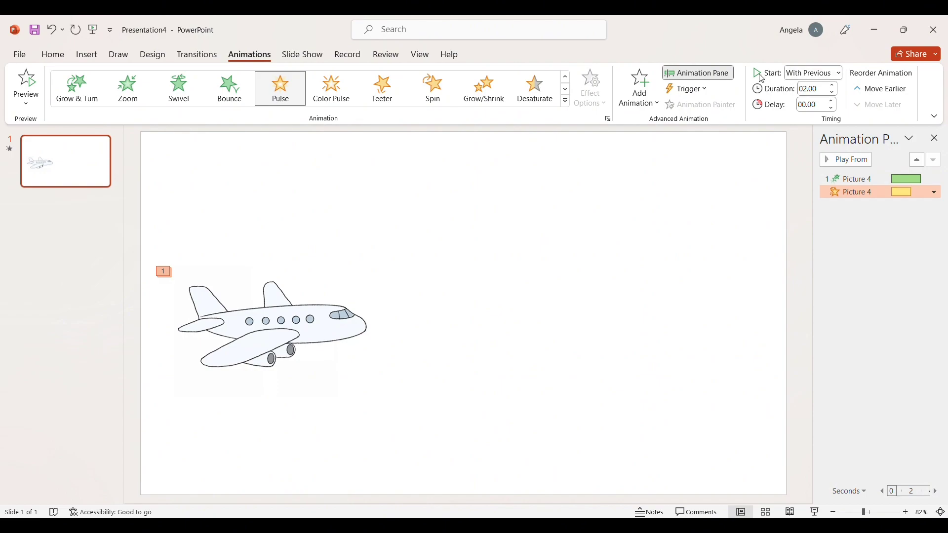
left_click(823, 162)
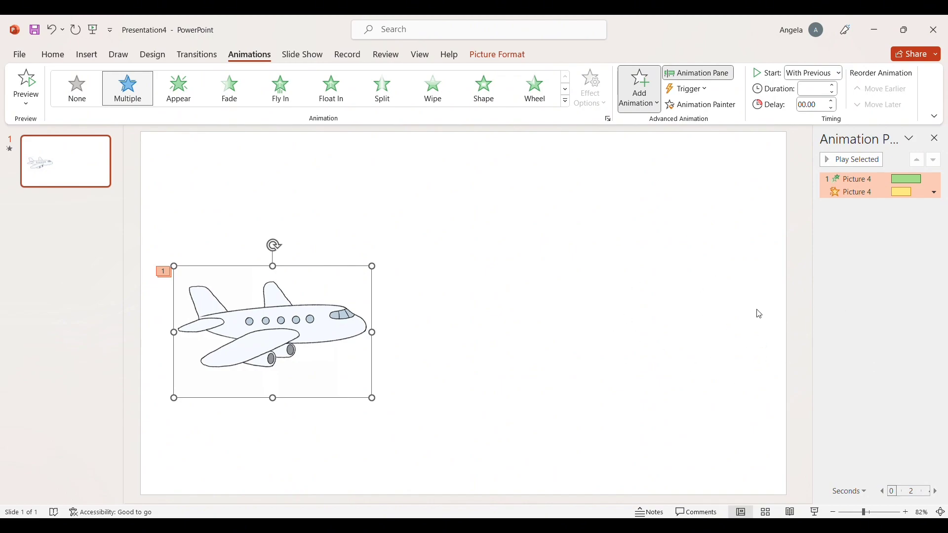
left_click(798, 303)
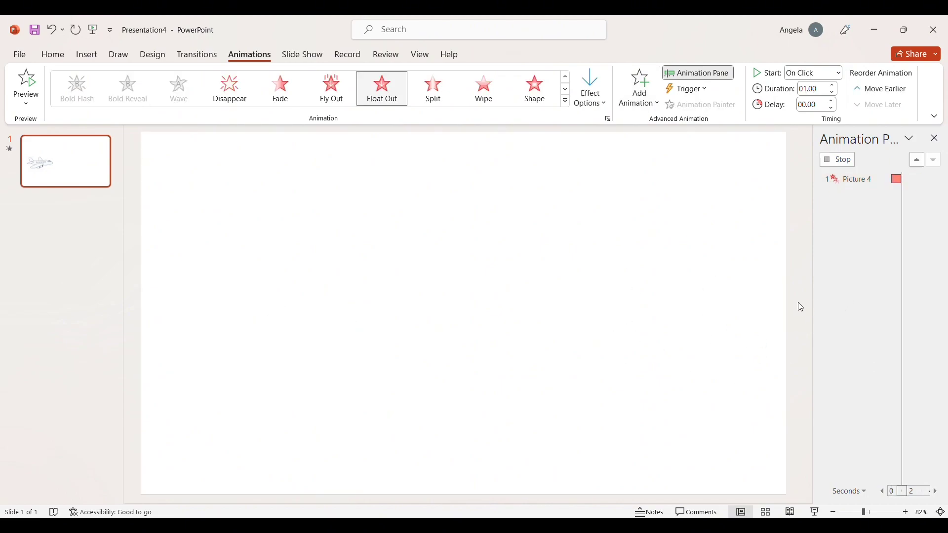
- Set the Float Out exit to start After Previous and play all animations
left_click(907, 247)
left_click(884, 207)
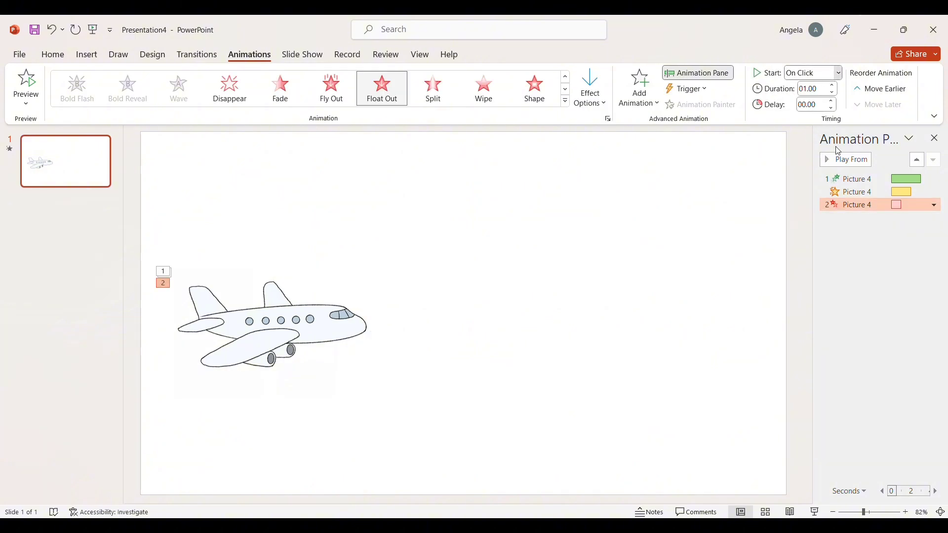
left_click(816, 120)
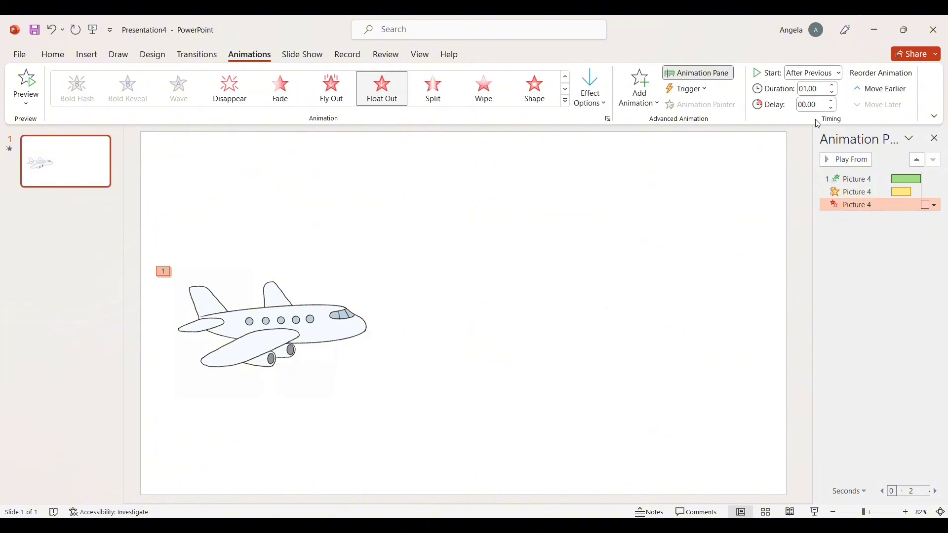
left_click(923, 224)
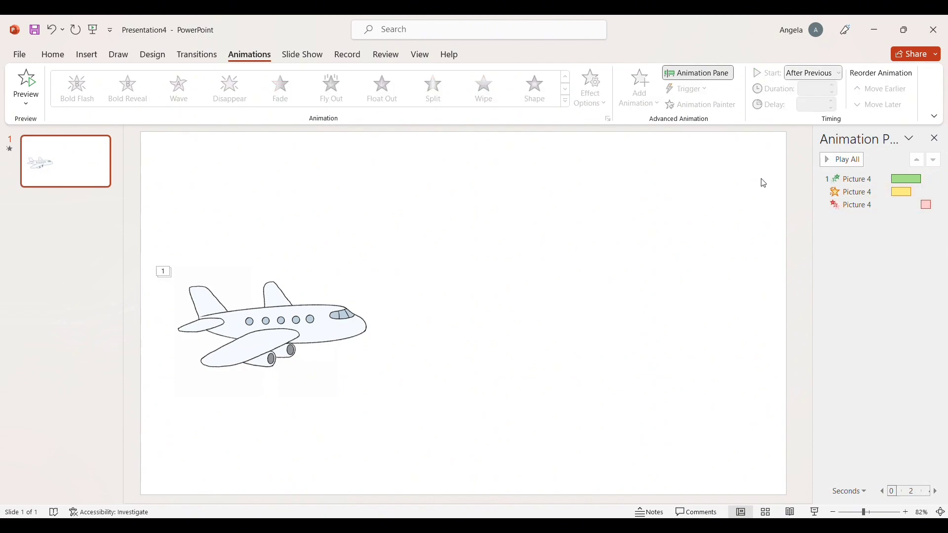
left_click(828, 163)
left_click(235, 363)
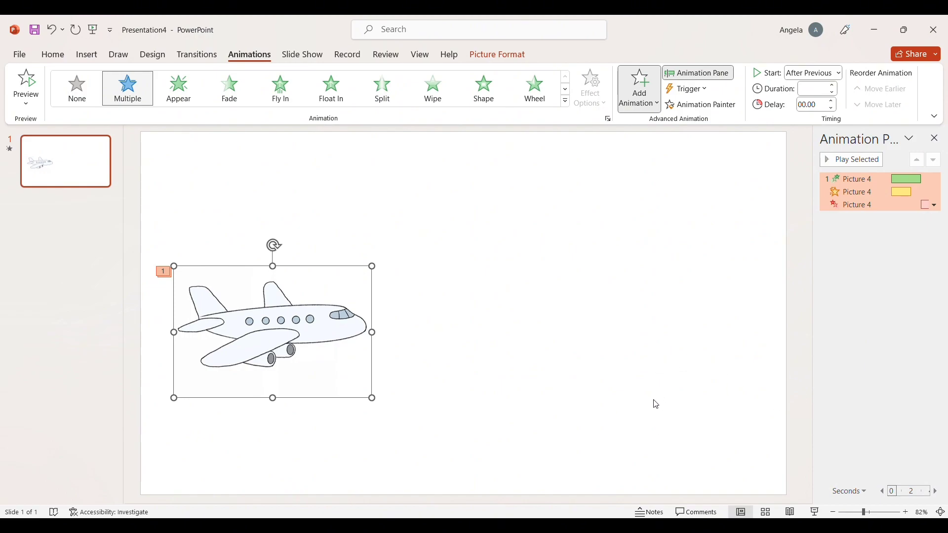
- Draw a looping custom path rightward, reorder it before Float Out, and preview
mouse_move(277, 350)
left_mouse_down()
mouse_move(309, 351)
mouse_move(464, 298)
mouse_move(425, 324)
mouse_move(551, 349)
mouse_move(582, 332)
mouse_move(603, 337)
mouse_move(549, 352)
left_mouse_up()
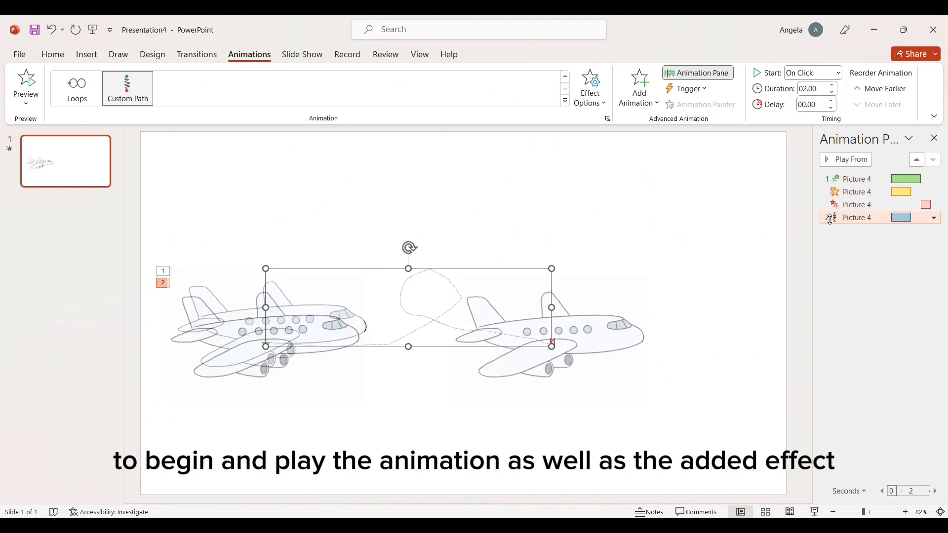
left_click(831, 286)
left_click(841, 160)
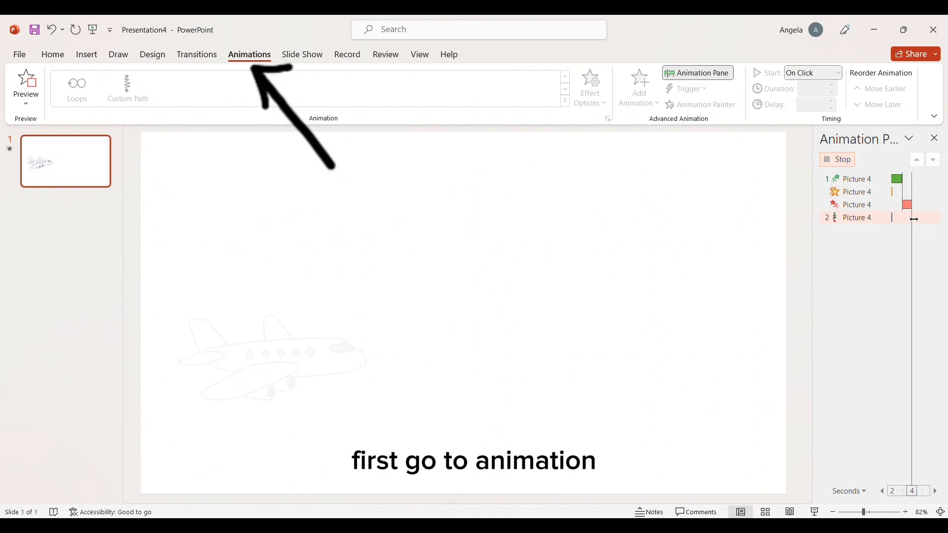
left_click_drag(882, 220, 903, 212)
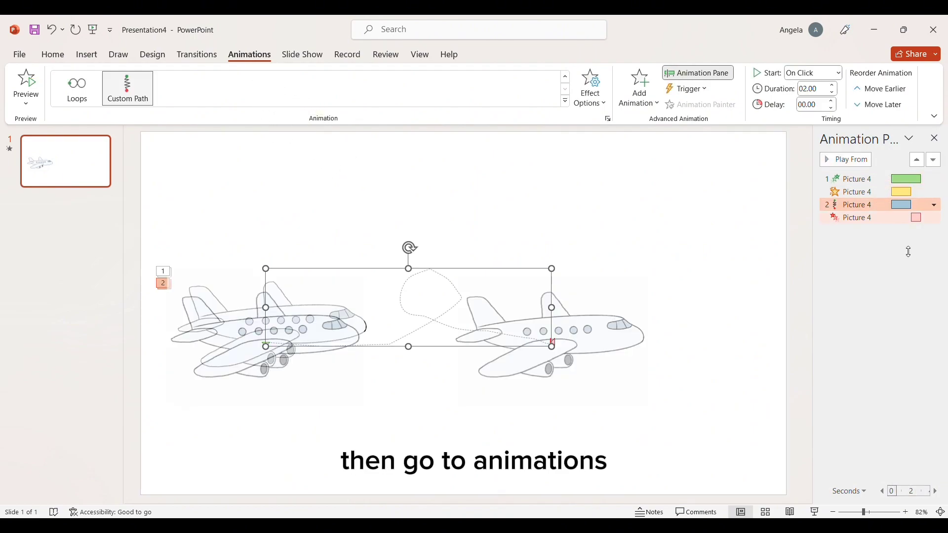
left_click(842, 160)
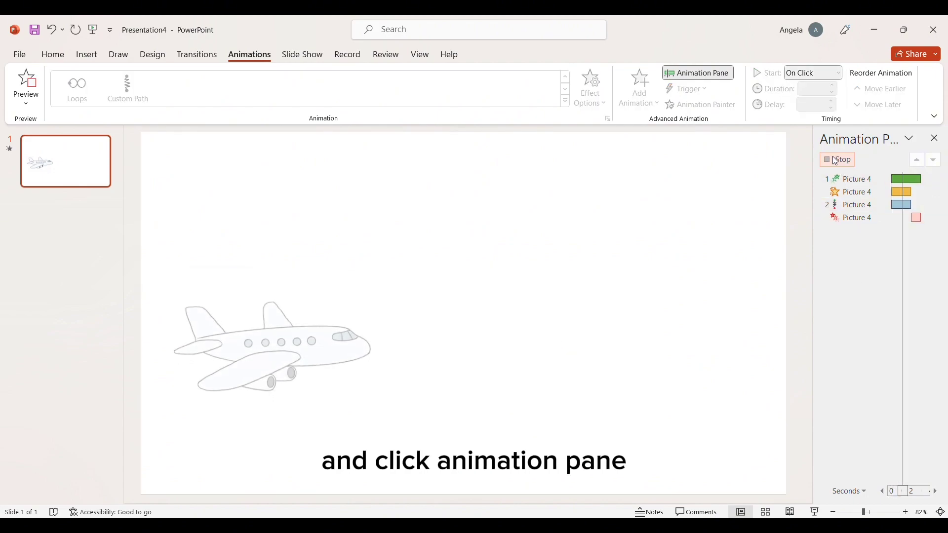